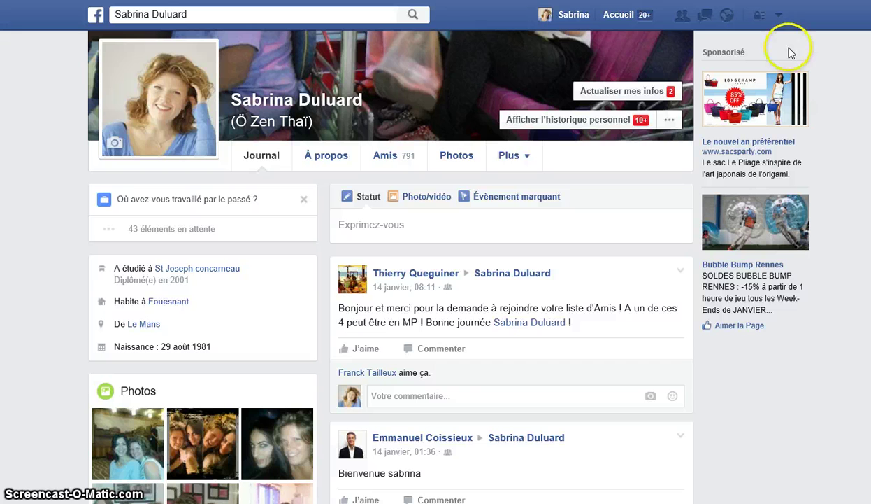
Start creating a Page of the type "Entreprise, organisme ou institution" with the category Formation.
left_click(779, 23)
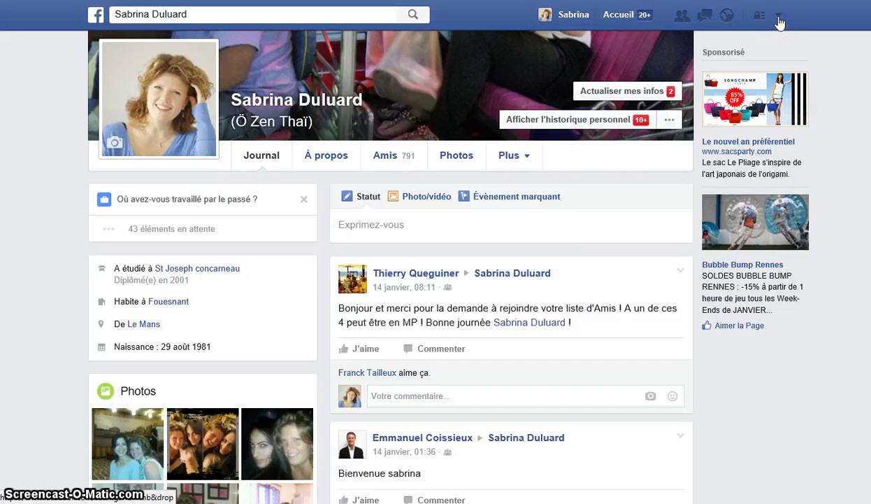
left_click(779, 21)
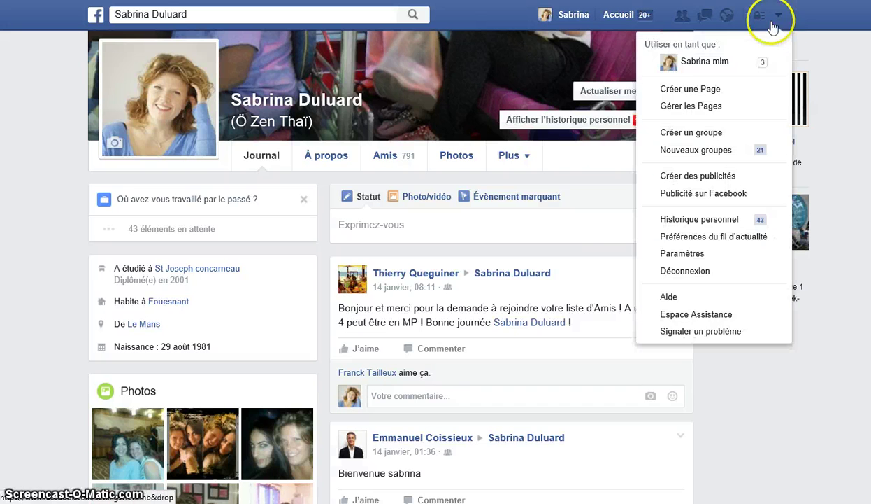
left_click(689, 82)
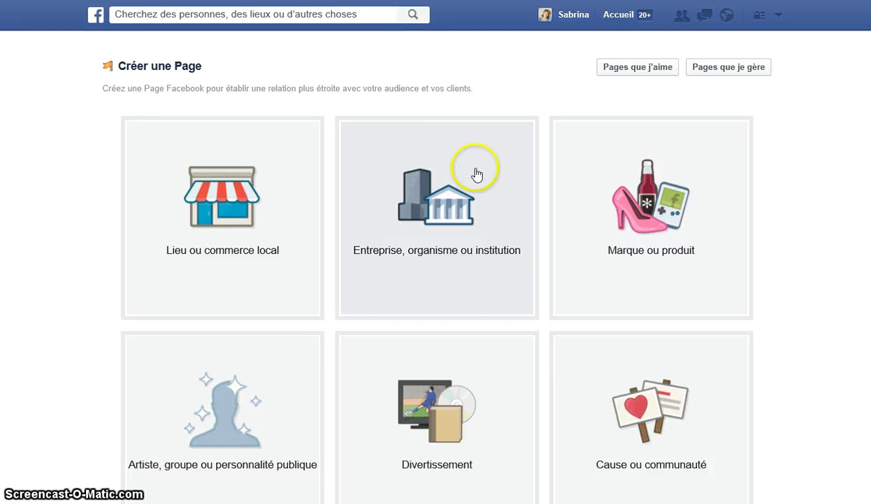
left_click(439, 201)
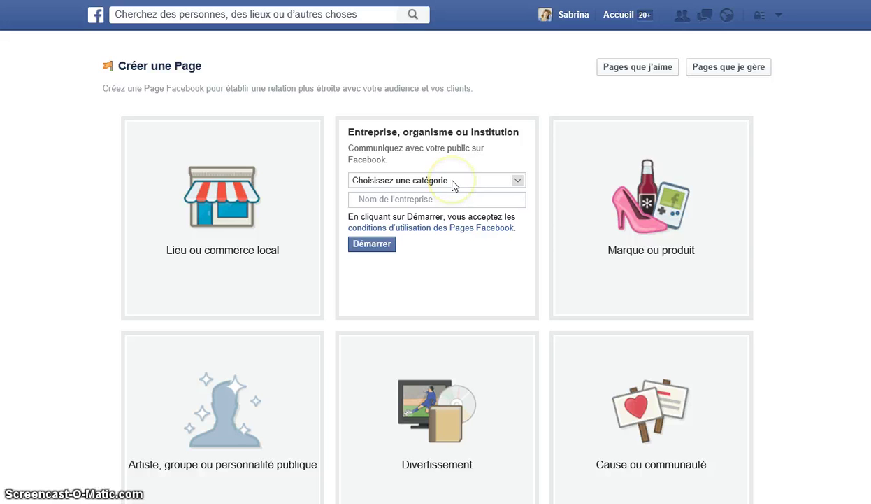
left_click(454, 182)
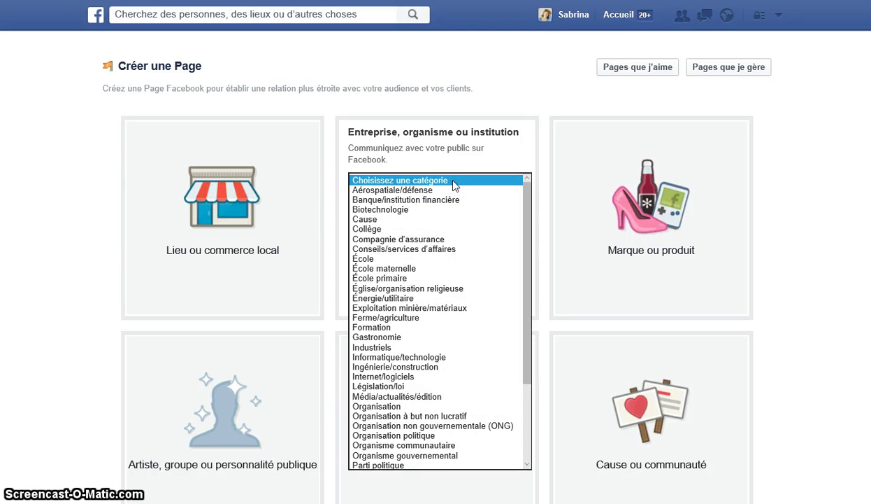
left_click(378, 328)
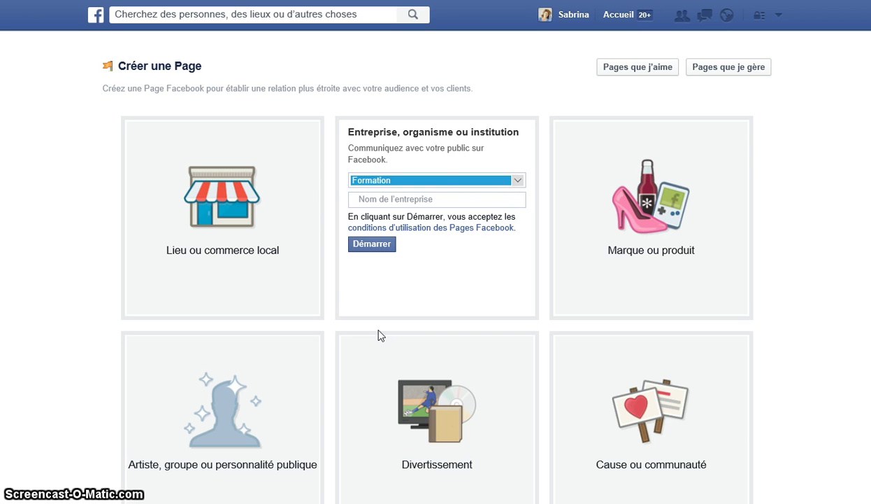
Name the business with the owner's first name followed by "mlm formation internet" and start the Page setup, accepting the suggested capitalised spelling.
left_click(385, 201)
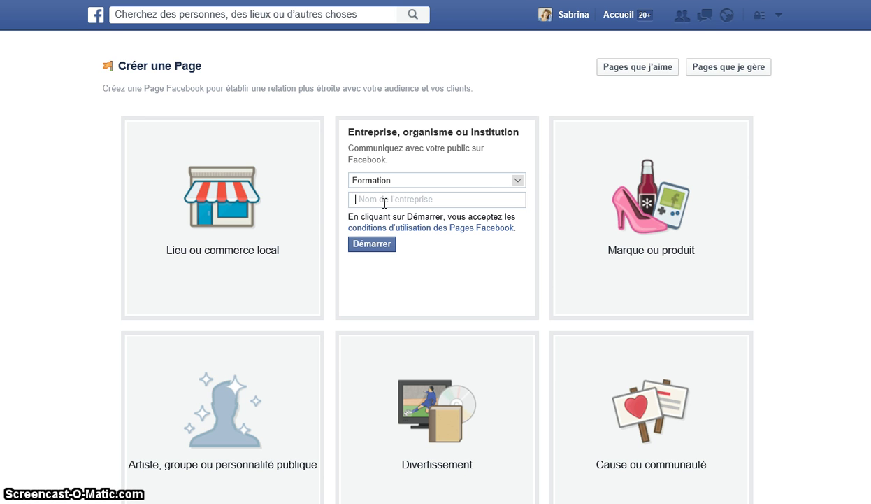
type("sab")
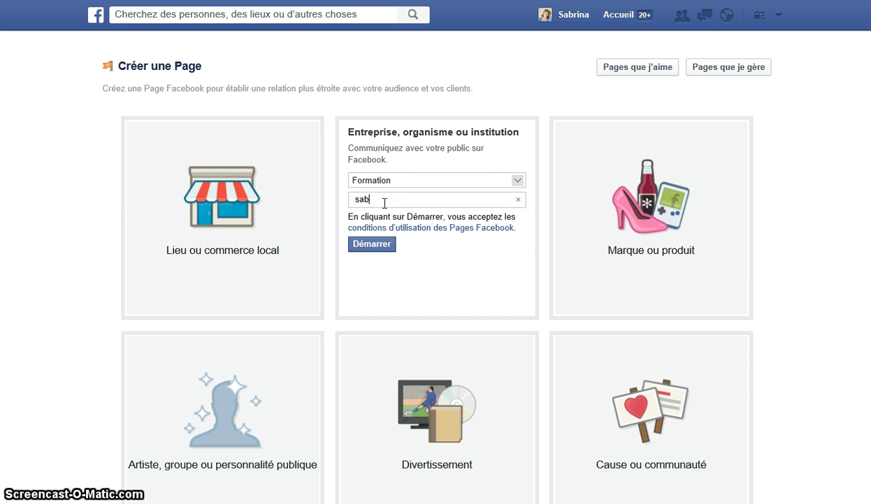
type("rina mlm")
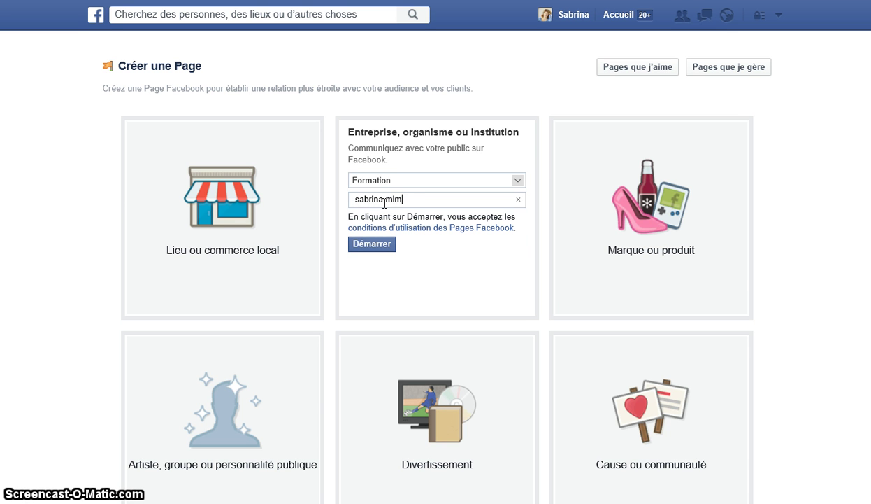
type(" formation ")
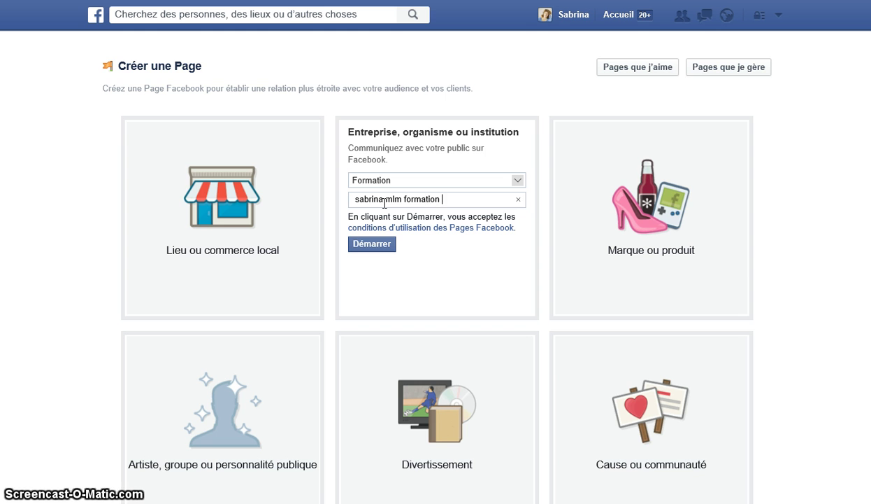
type("internet")
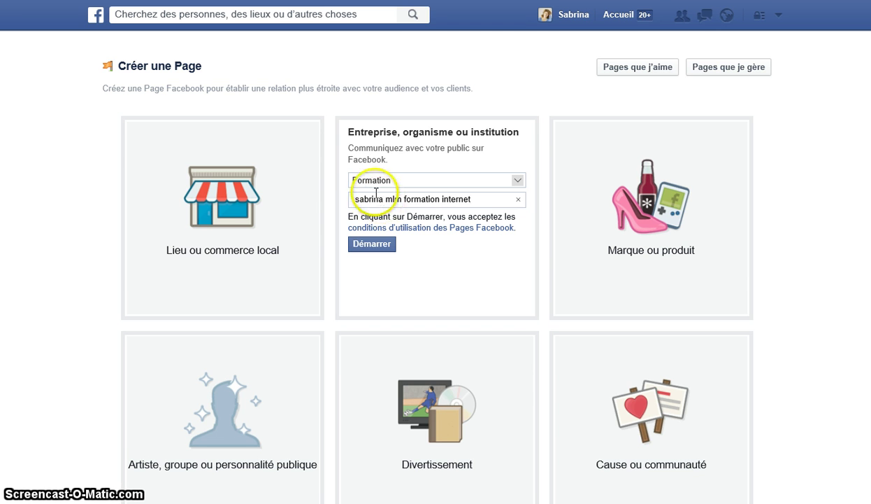
left_click(372, 244)
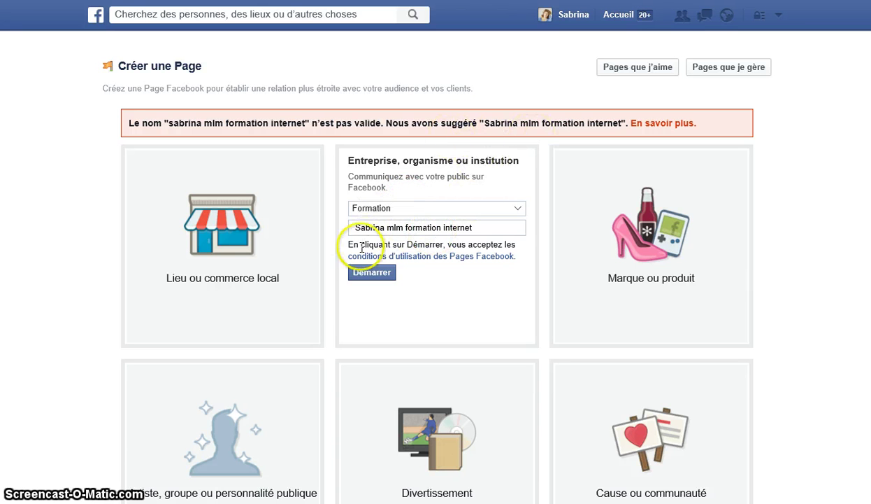
left_click(370, 272)
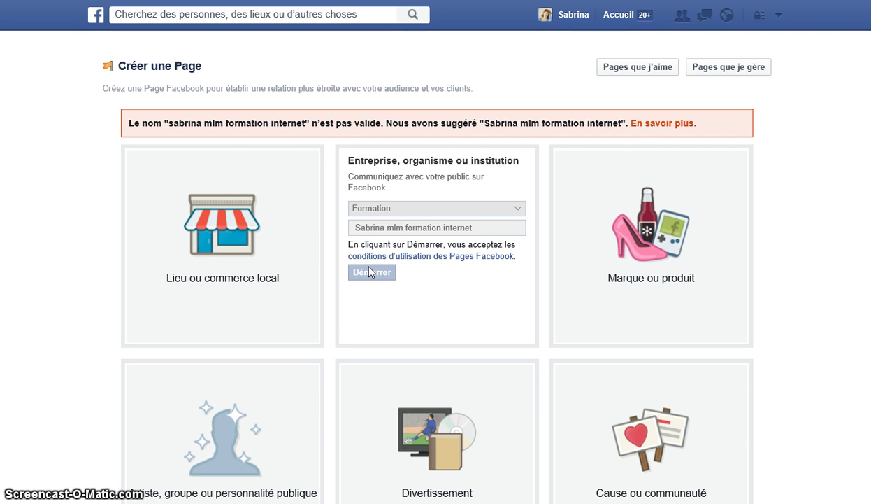
left_click(369, 271)
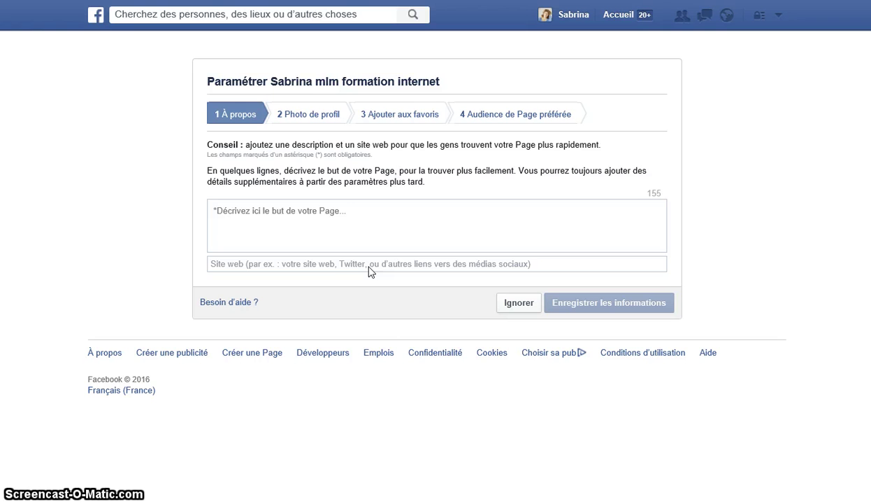
Describe the Page's purpose as "conseils et formations en marketing de réseau" and save the information.
left_click(337, 219)
type("conseils e")
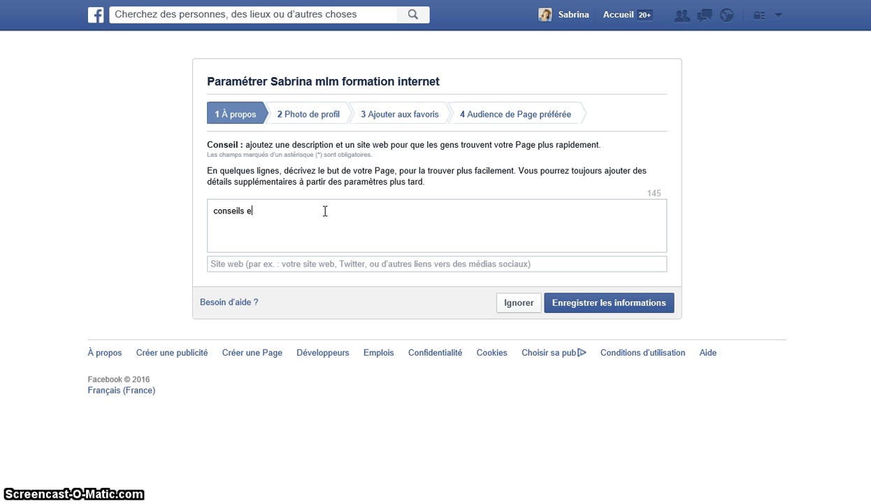
type("t forma")
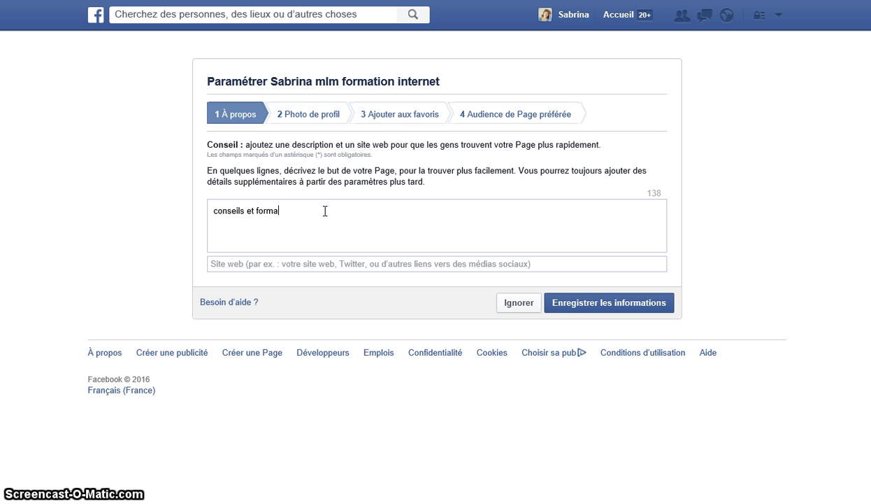
type("tions en m")
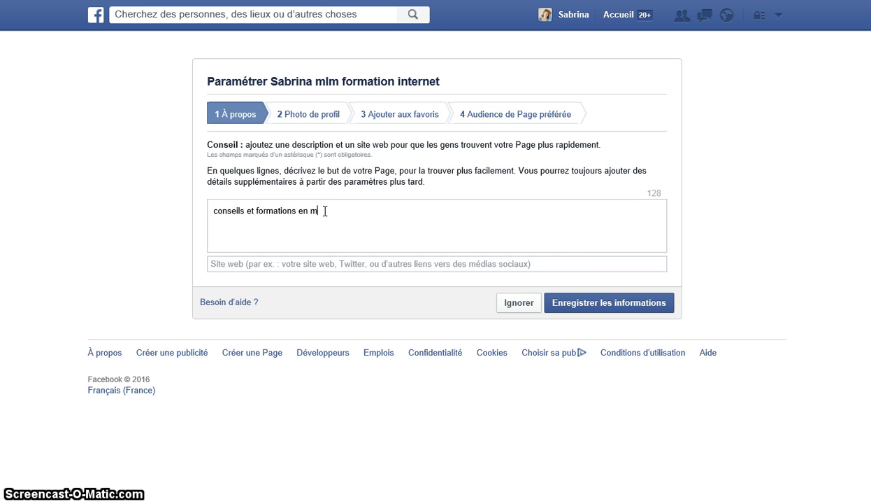
type("arketing de ")
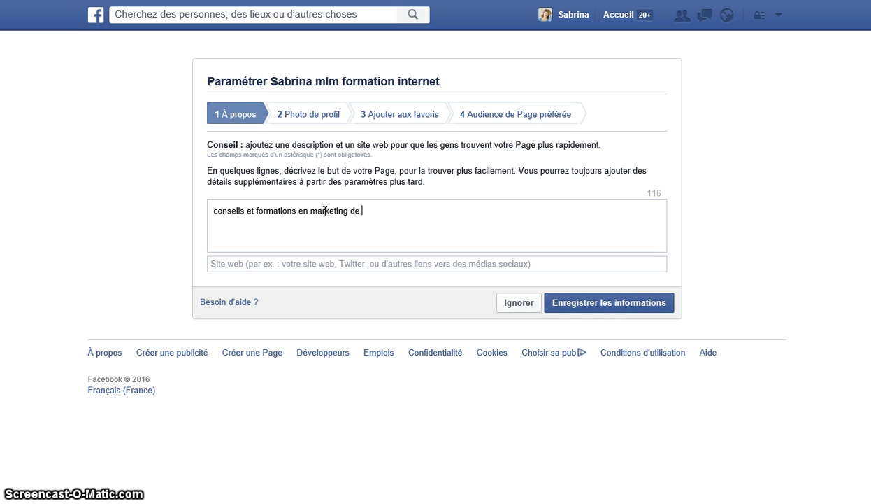
type("réseau")
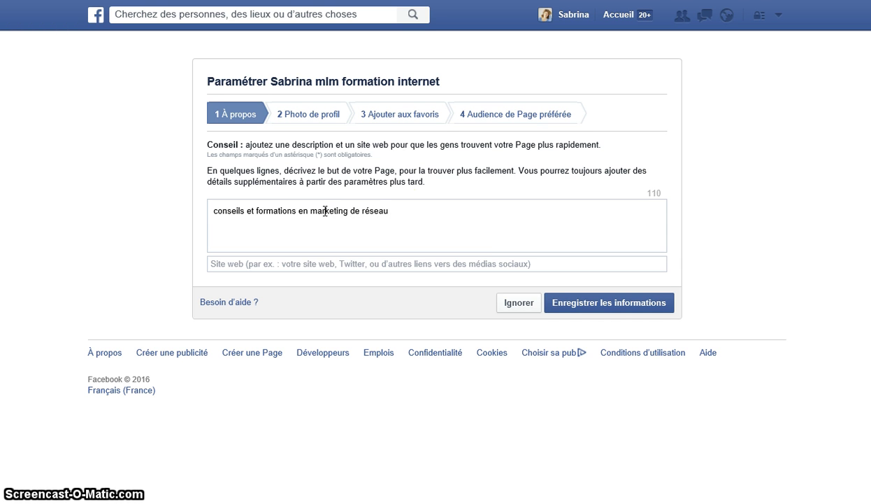
left_click(593, 305)
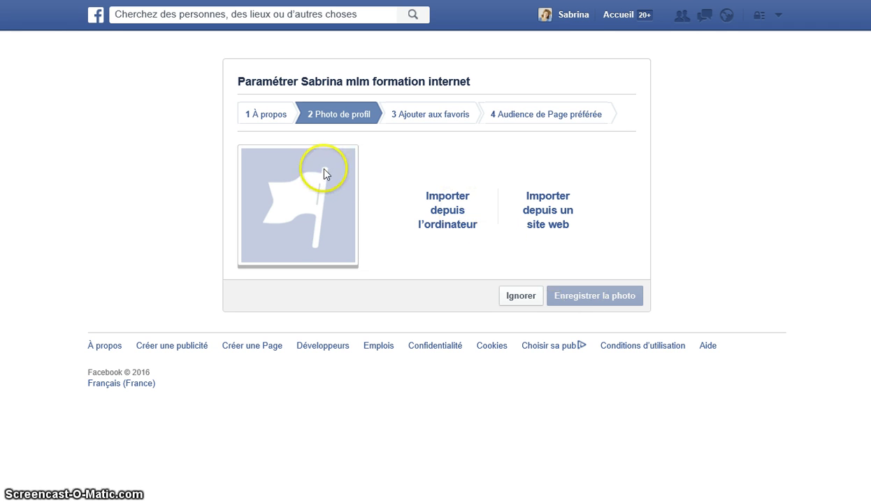
left_click(456, 202)
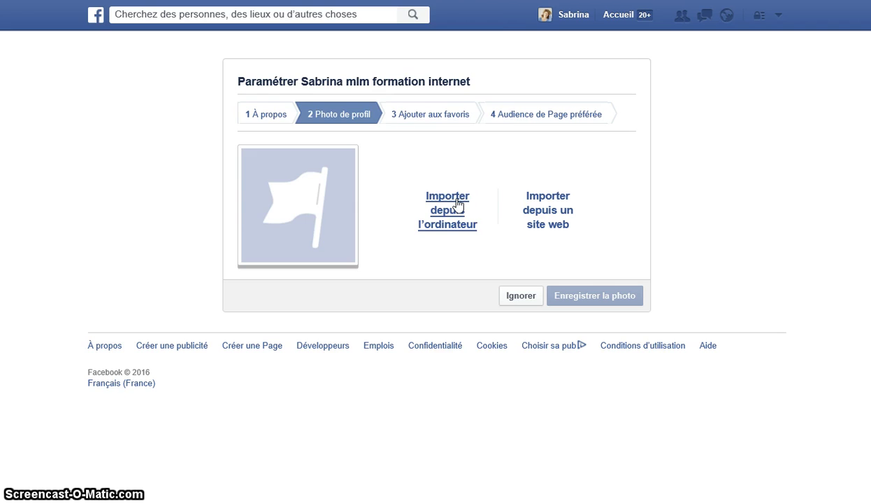
left_click(289, 124)
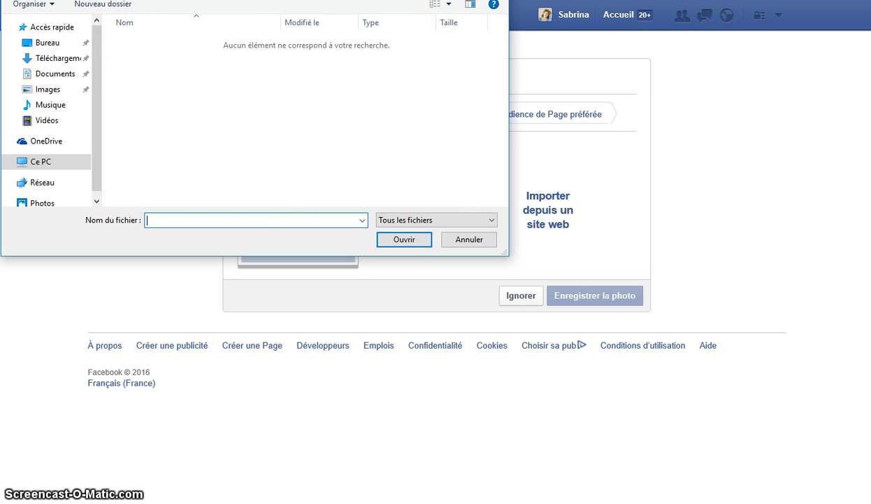
key("Escape")
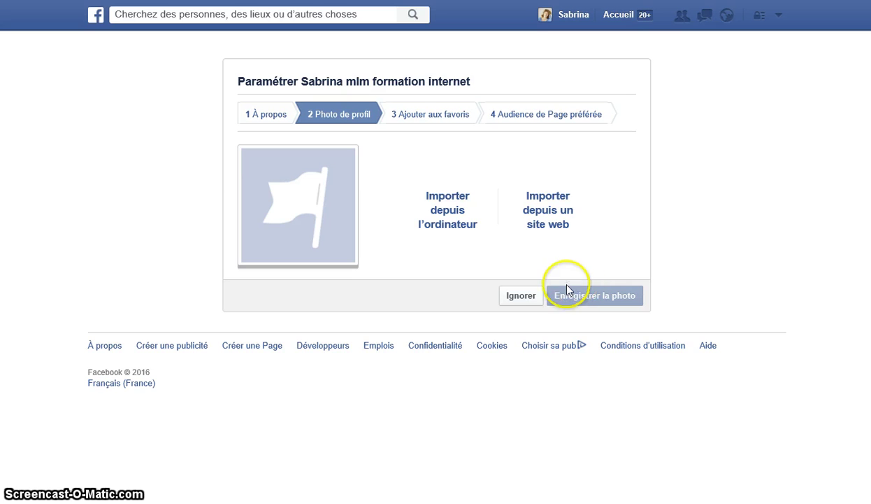
Skip the profile photo and add the new Page to the favourites.
left_click(521, 295)
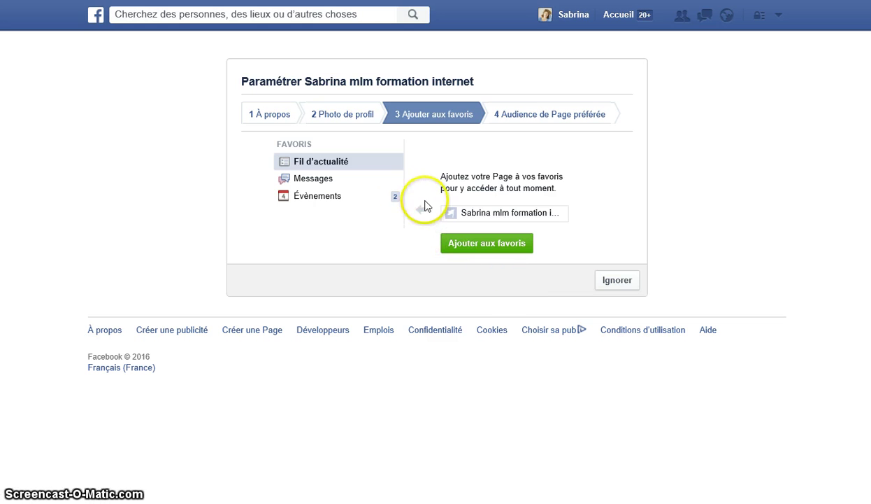
left_click(478, 245)
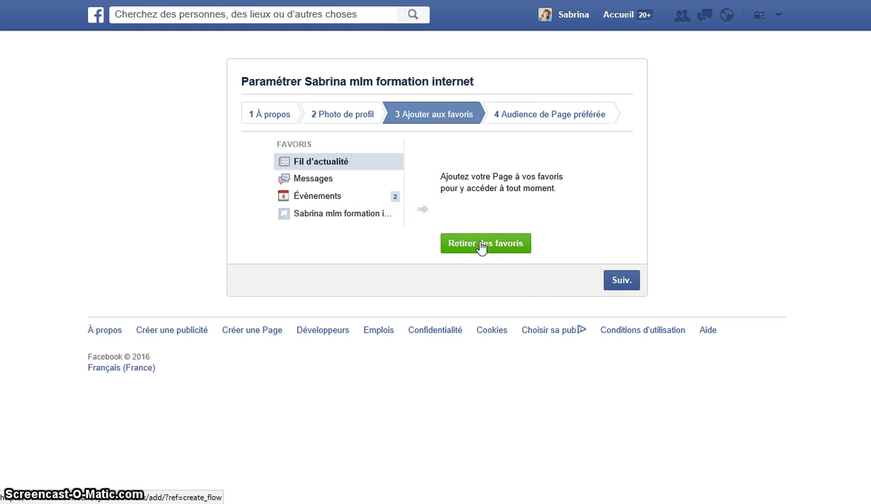
left_click(620, 281)
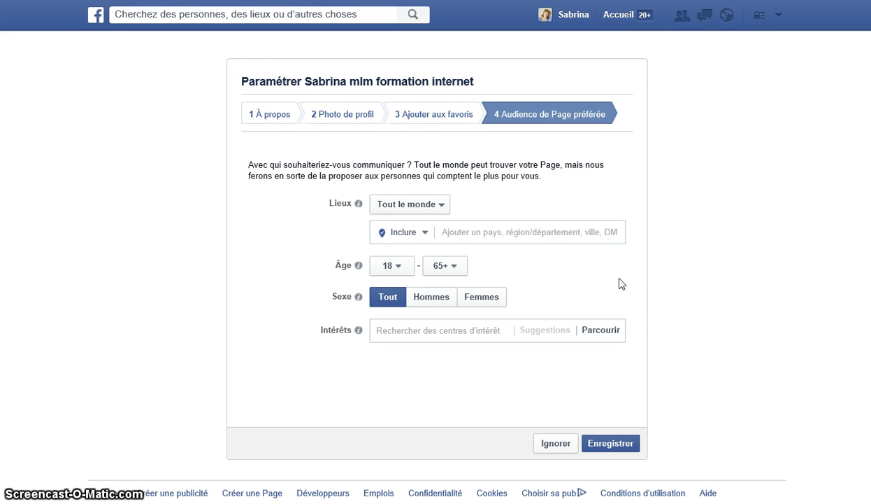
Skip the preferred audience settings and close the guided tour of the new Page.
left_click(494, 239)
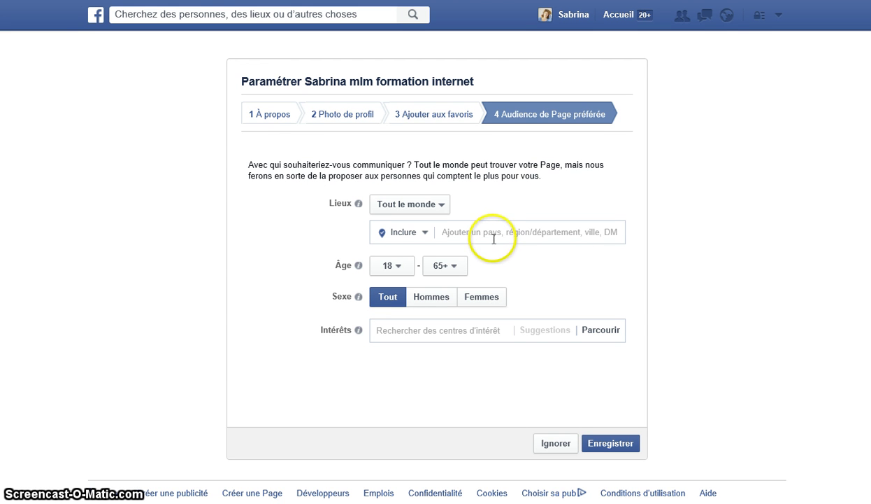
left_click(557, 444)
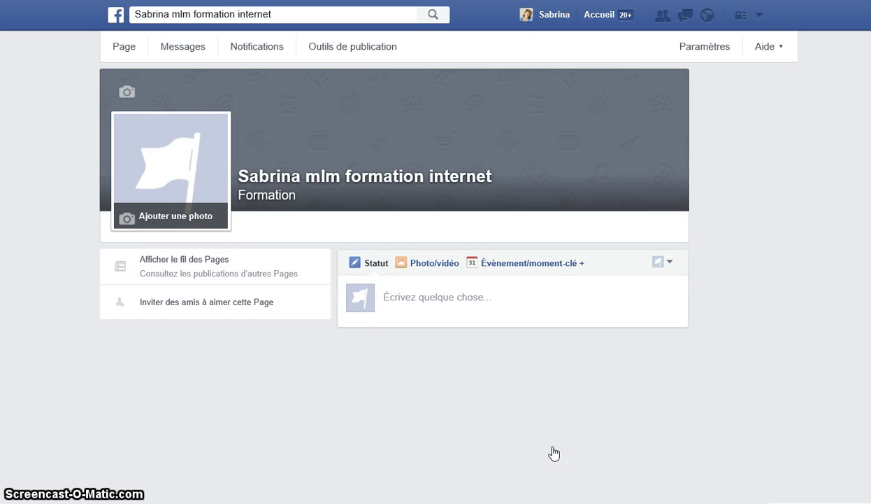
left_click(572, 451)
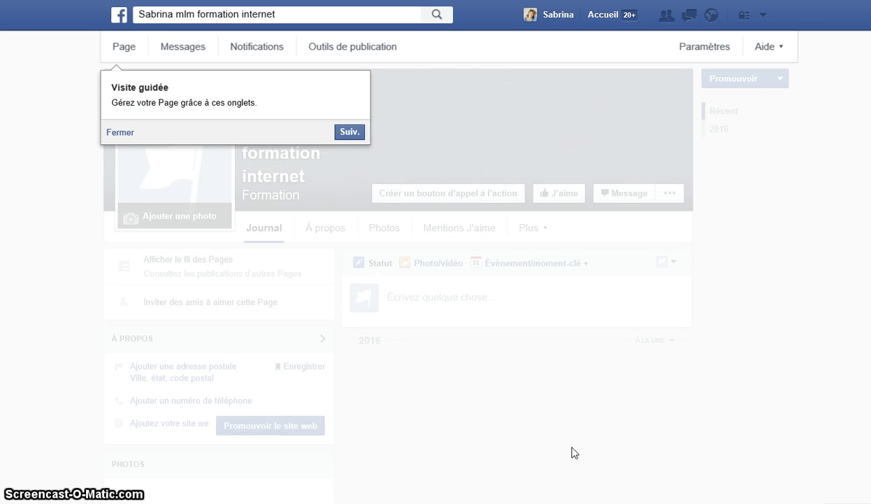
left_click(107, 132)
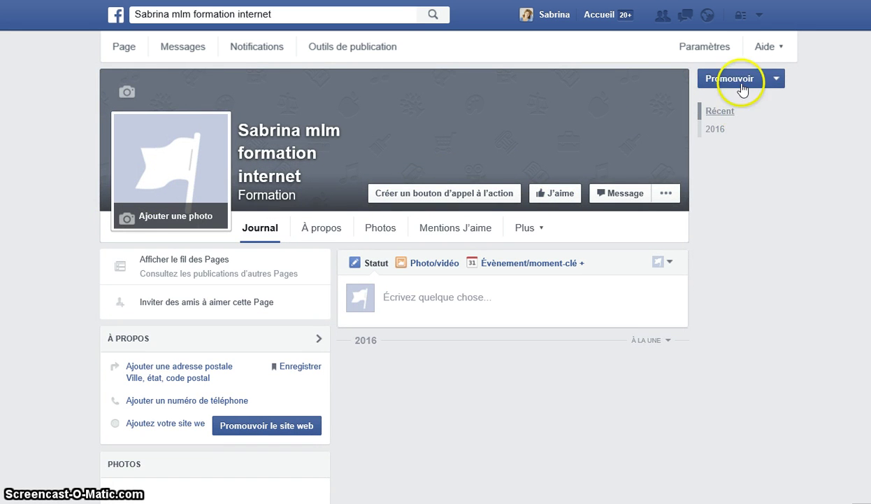
left_click(762, 17)
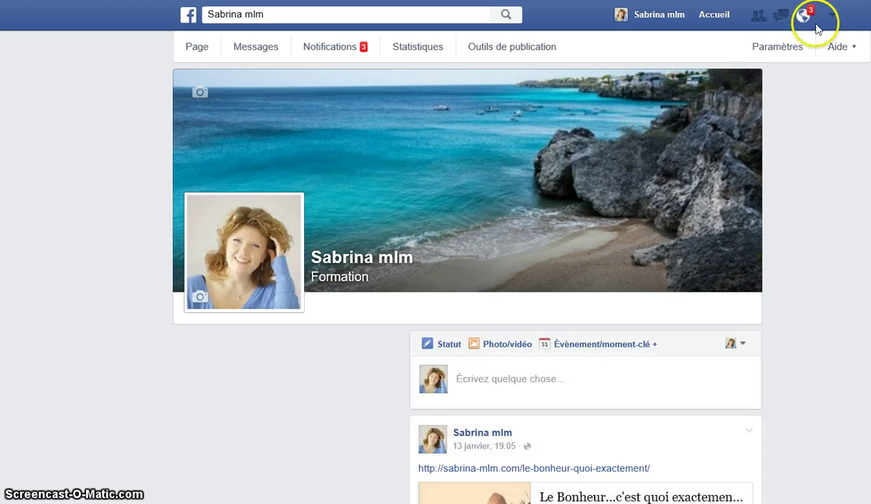
left_click(830, 17)
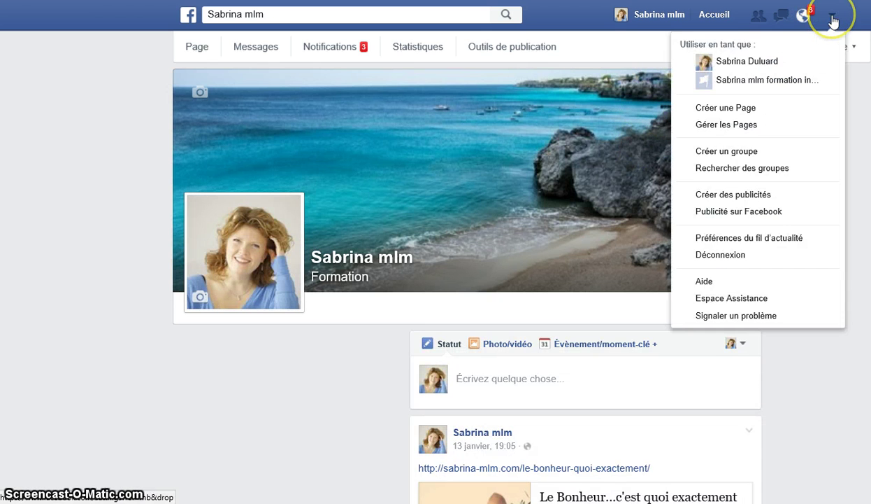
left_click(738, 61)
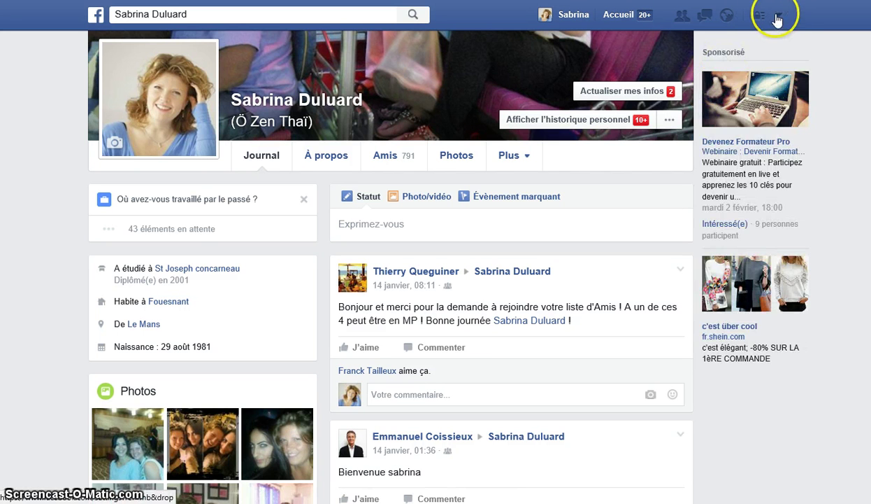
Switch from the personal profile to using Facebook as the new "mlm formation internet" Page.
left_click(776, 16)
left_click(700, 76)
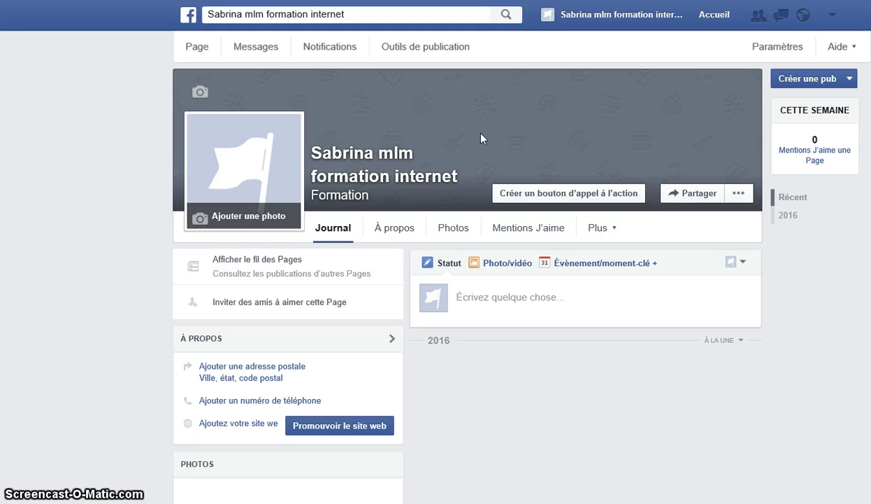
scroll(481, 135, "down", 1)
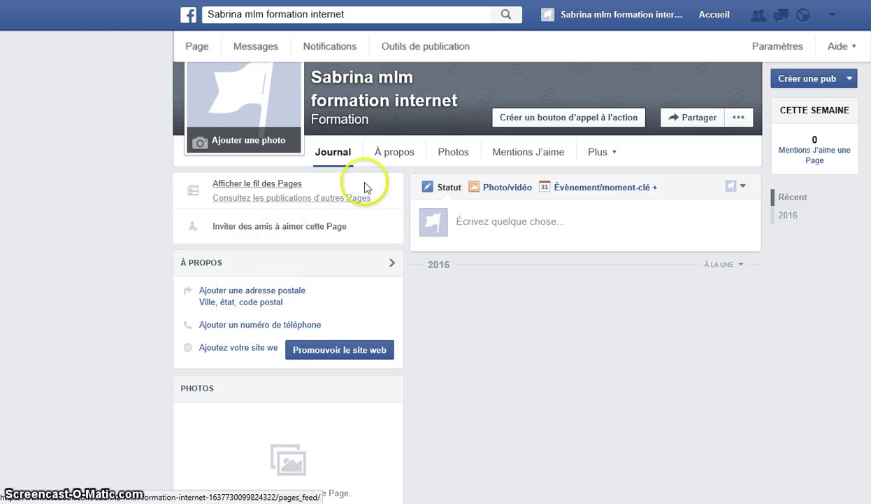
In the Page's general settings, set visitor posts to "Désactiver les publications des autres personnes sur la Page" and save the change.
left_click(789, 54)
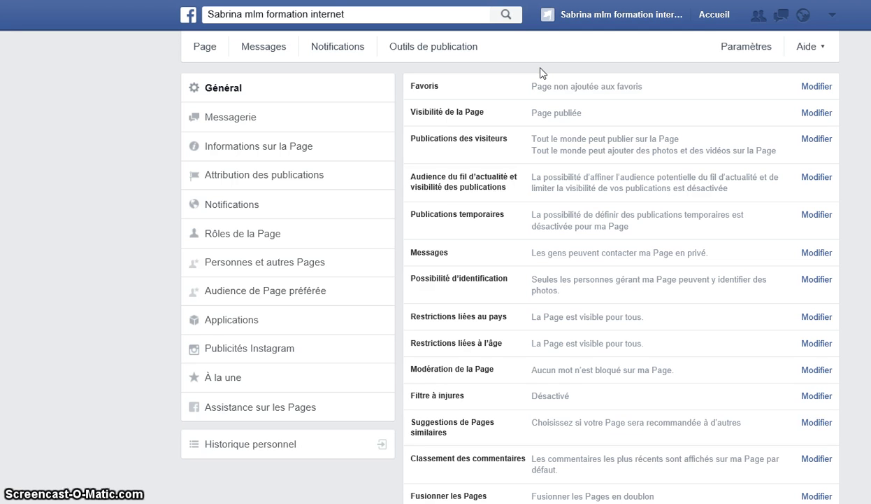
left_click(541, 92)
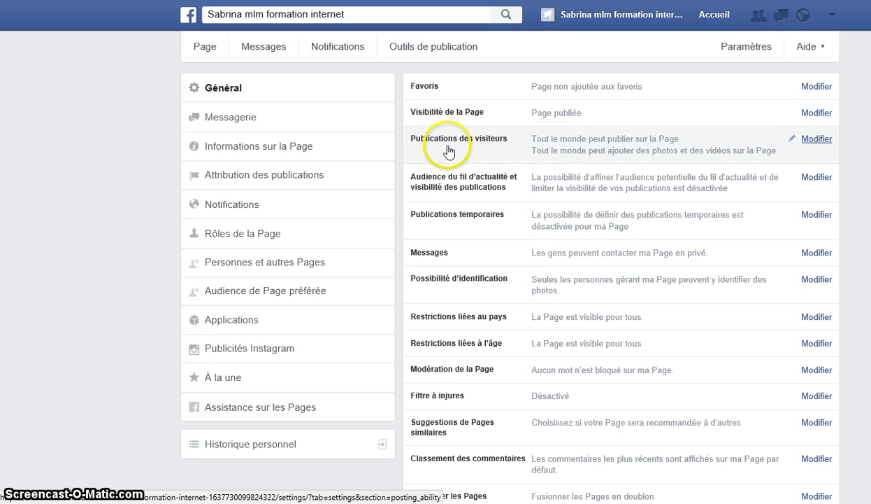
left_click(817, 140)
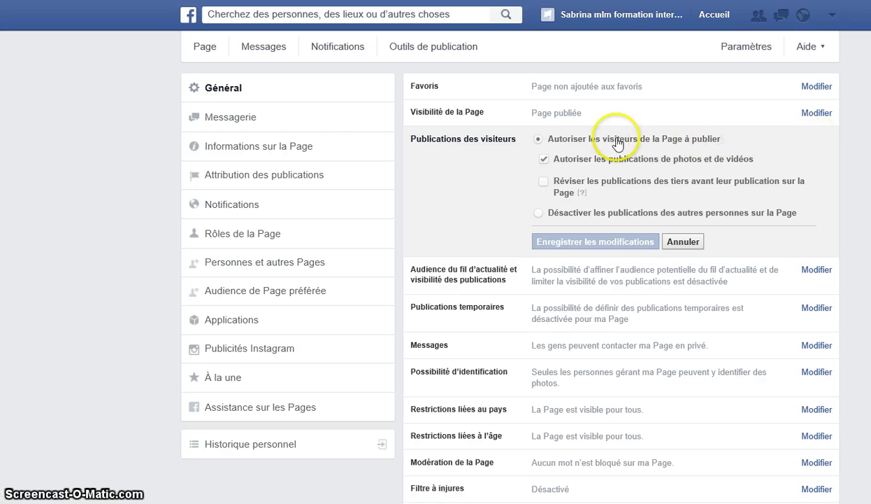
left_click(545, 162)
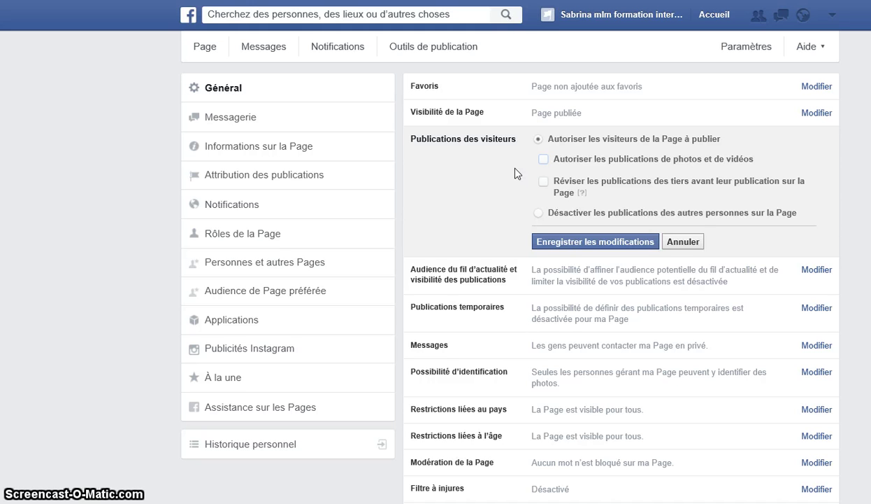
left_click(522, 180)
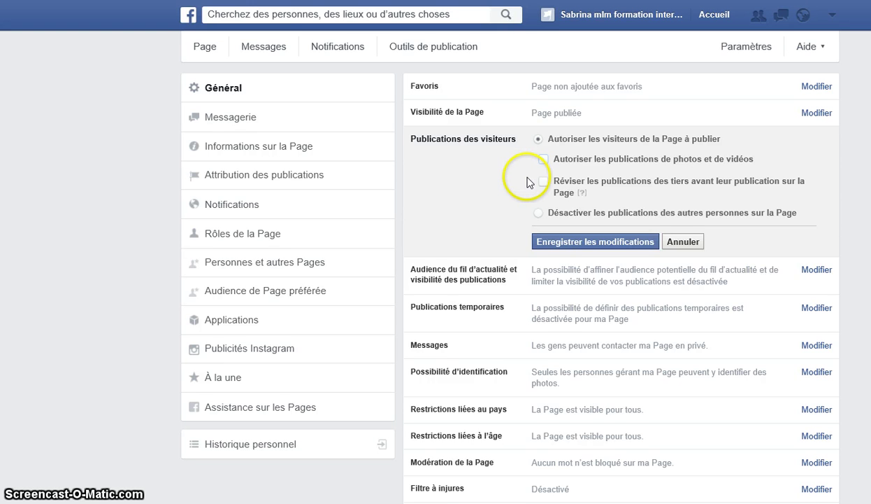
left_click(538, 214)
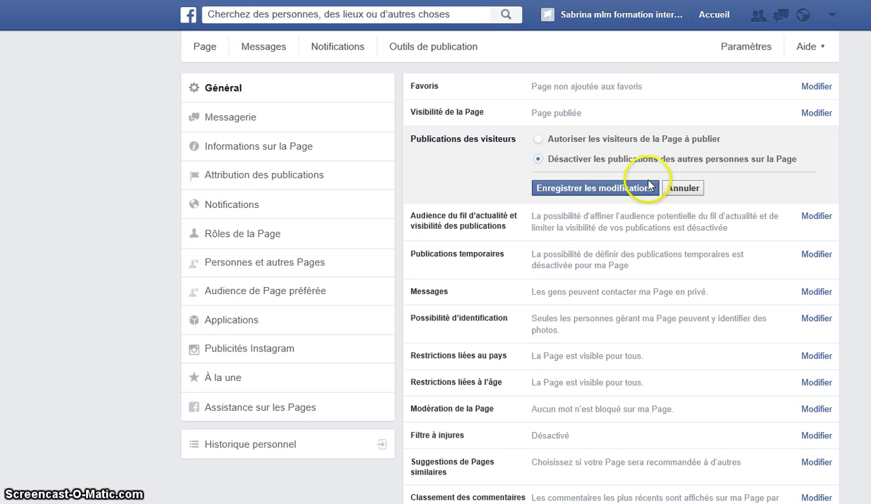
left_click(609, 189)
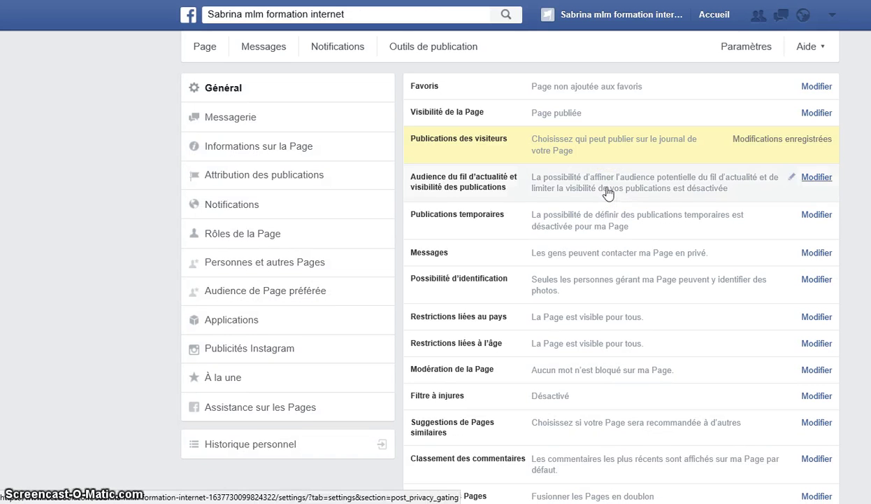
In the Page's notification settings, set the e-mail notifications ("Adresse électronique") to "Désactivé".
scroll(607, 192, "down", 2)
scroll(601, 194, "up", 2)
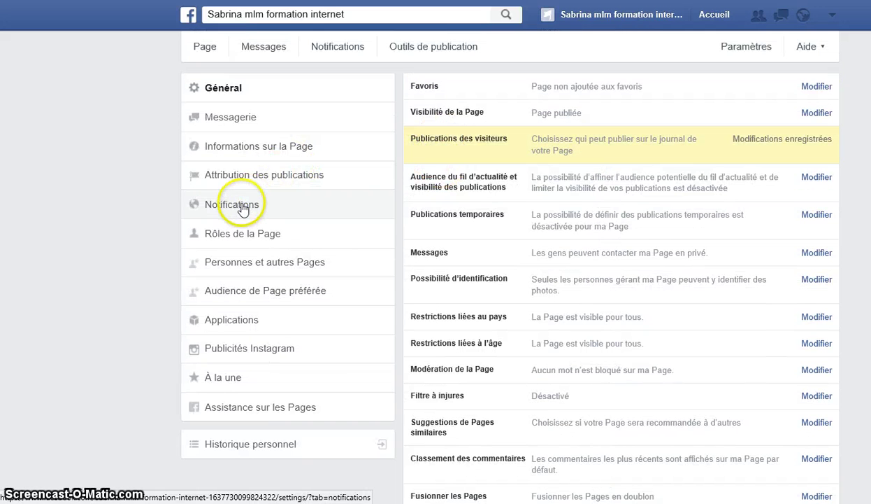
left_click(242, 205)
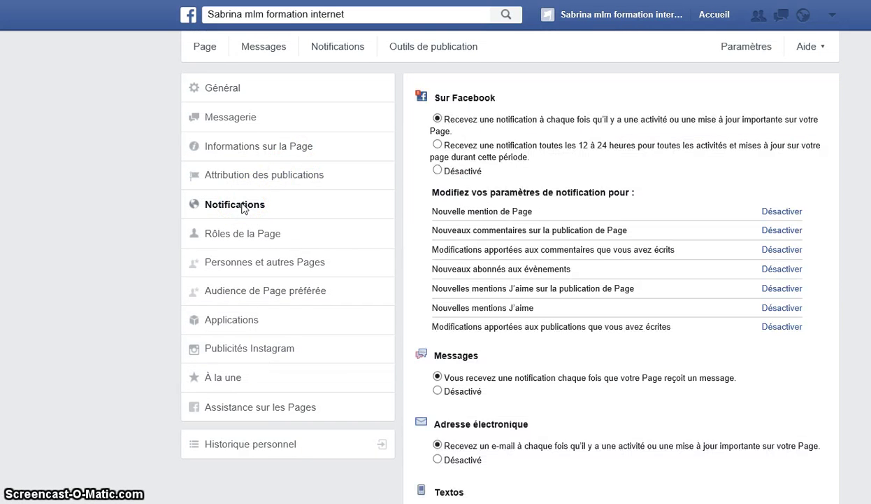
scroll(434, 248, "down", 3)
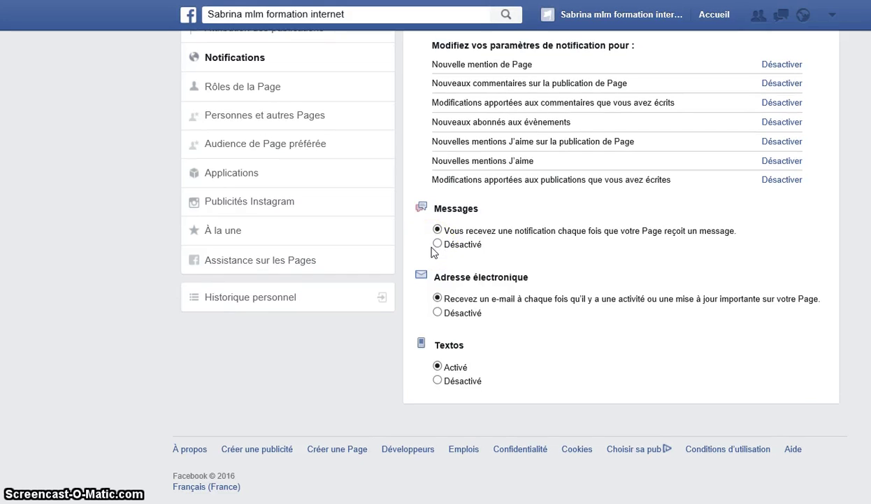
left_click(435, 253)
left_click(440, 314)
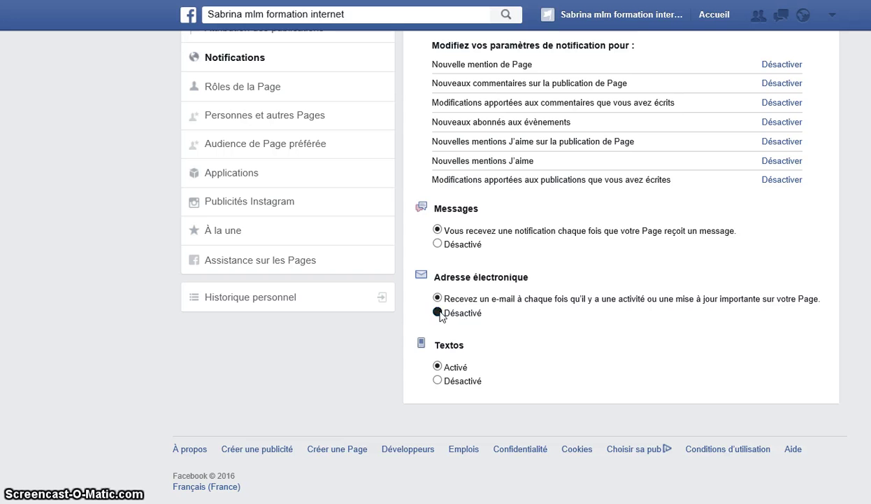
left_click(438, 315)
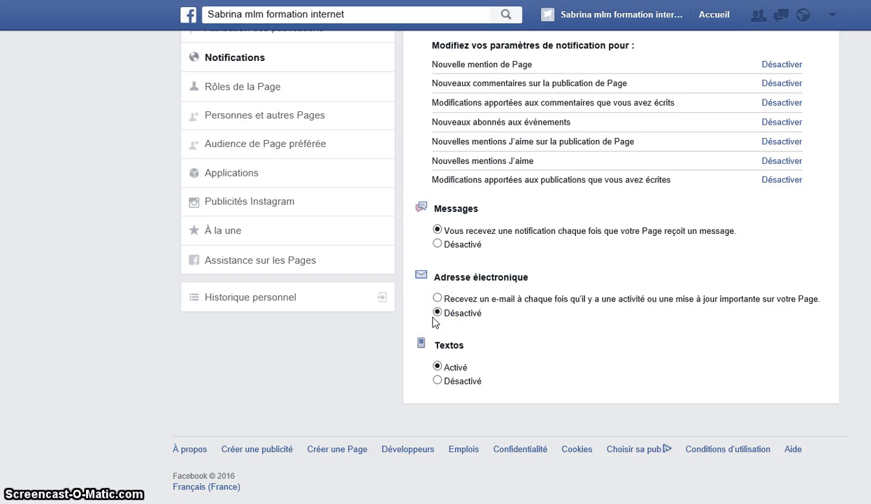
scroll(599, 371, "up", 3)
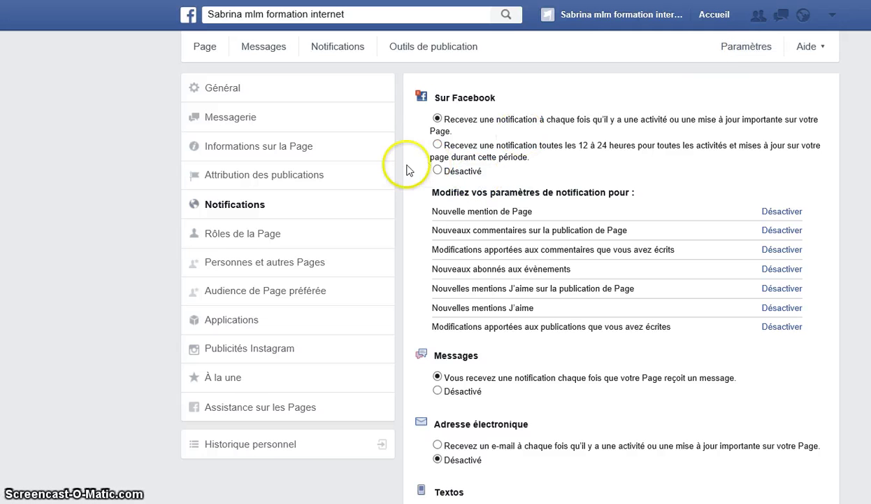
Review the general settings, and return to the Page's journal to look at this week's likes and the option to invite friends.
left_click(224, 95)
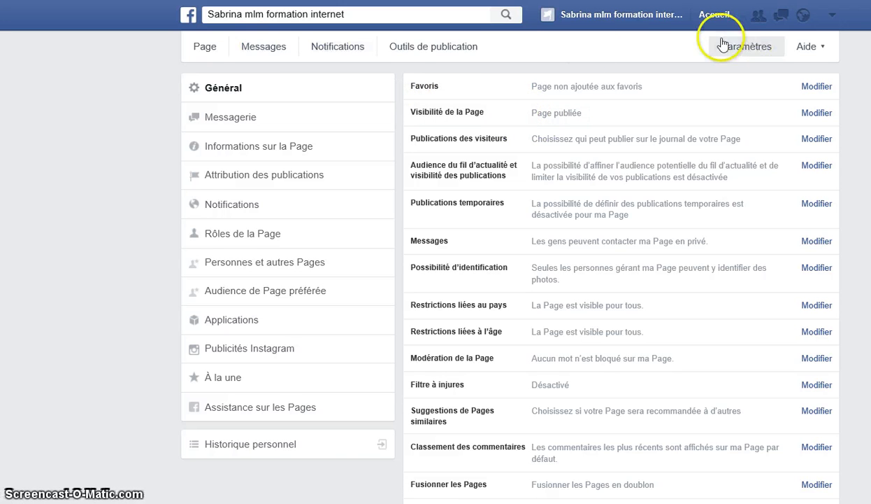
left_click(203, 49)
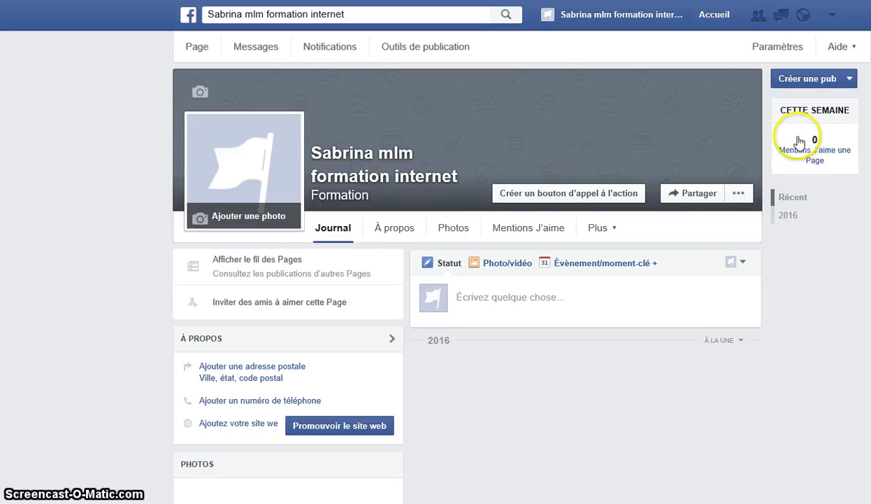
mouse_move(813, 166)
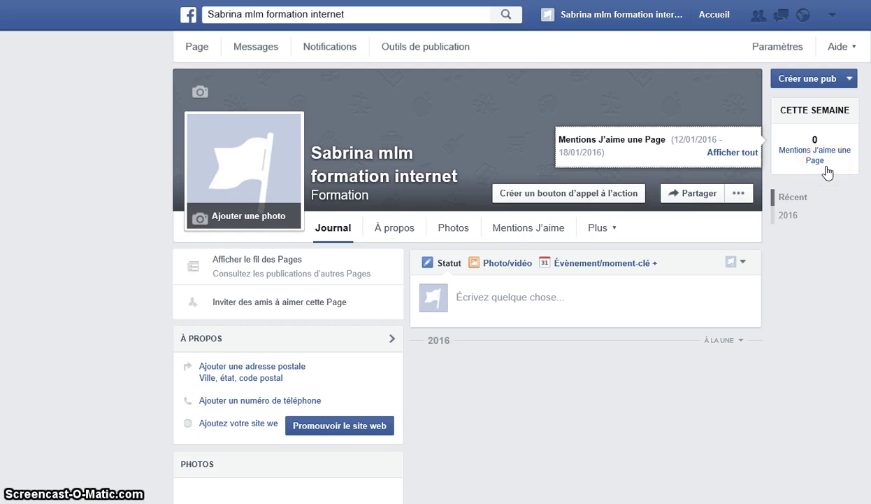
left_click(241, 309)
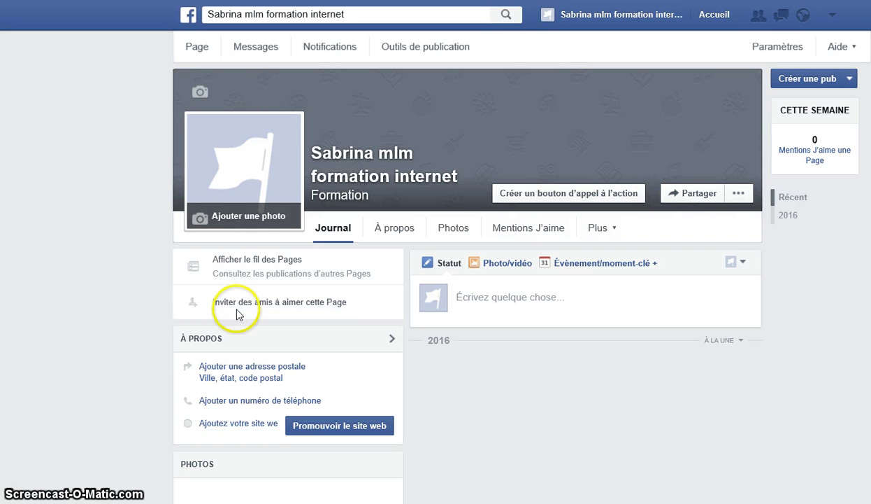